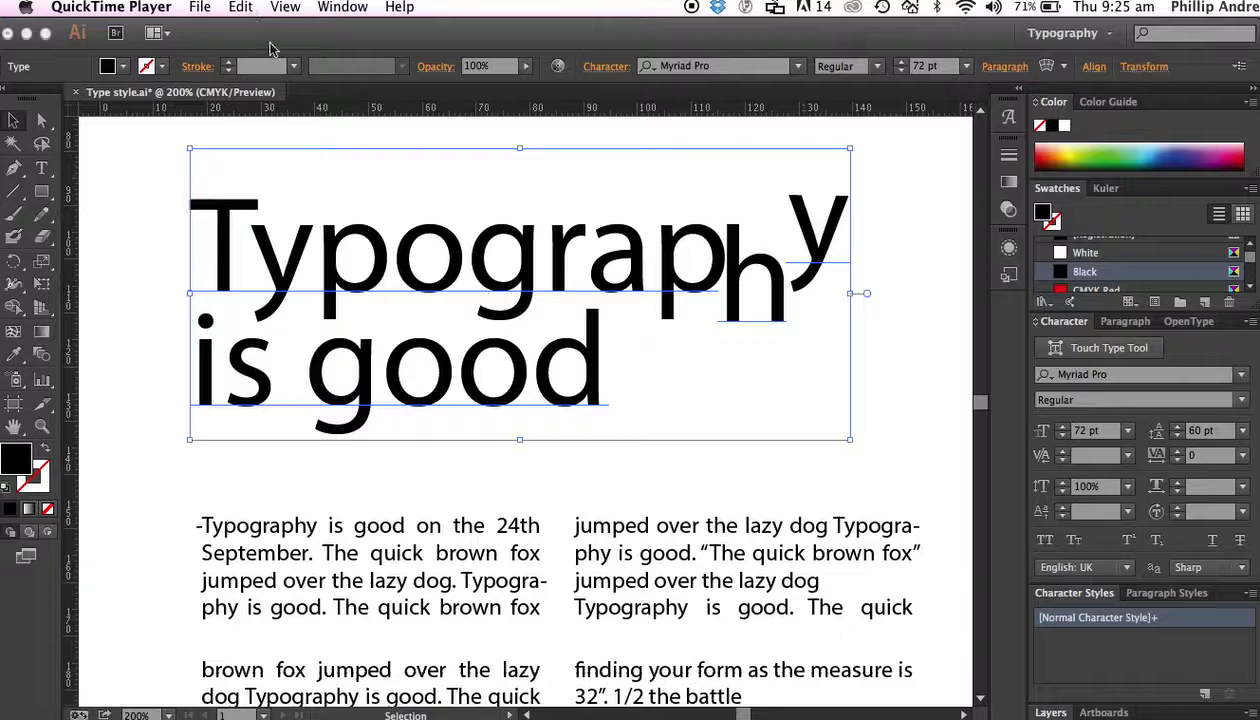
Step: Bring the Illustrator document to the front and open the Type menu
left_click(161, 164)
left_click(293, 8)
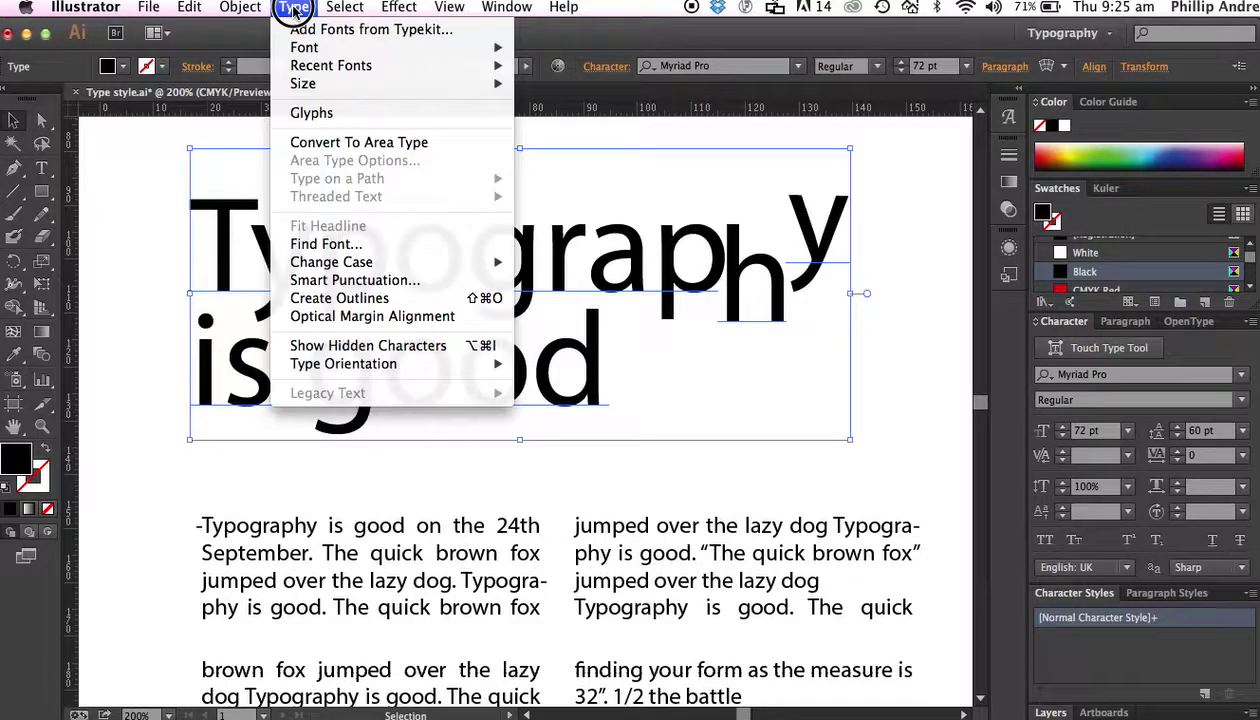
Step: Open the Myriad Pro Glyphs panel and move it over the 'Typography is good' headline
left_click(330, 116)
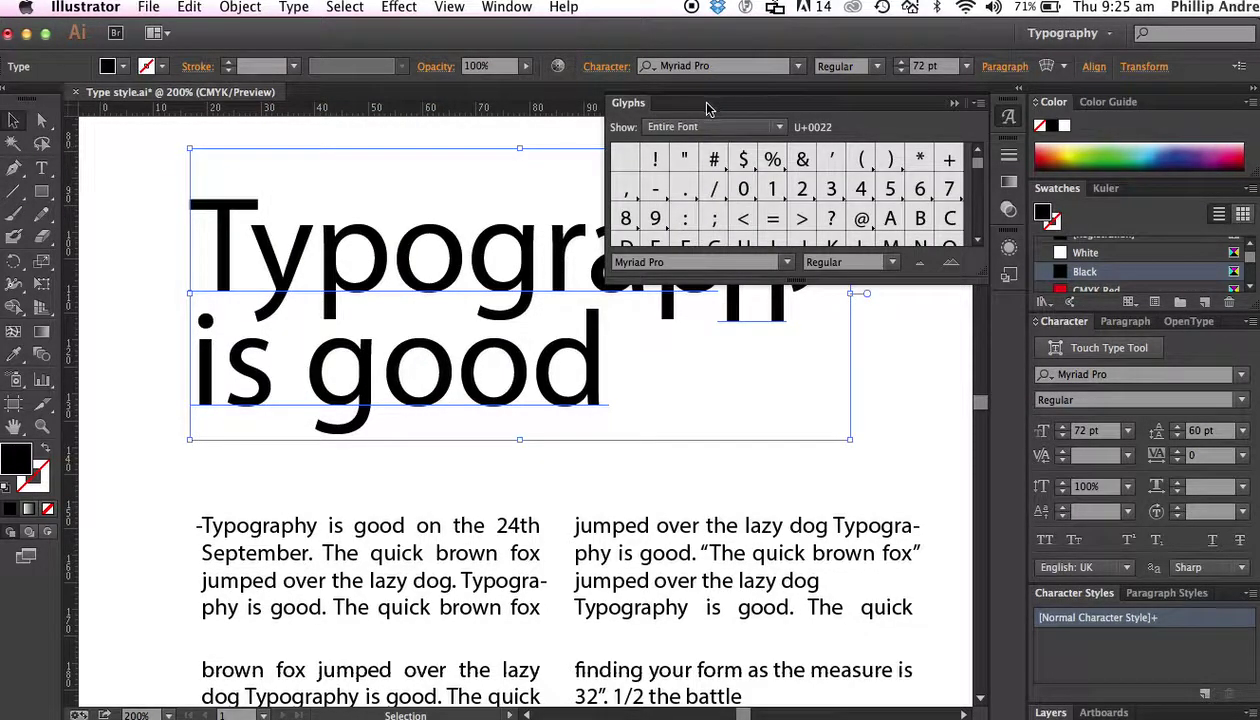
left_click_drag(630, 105, 217, 118)
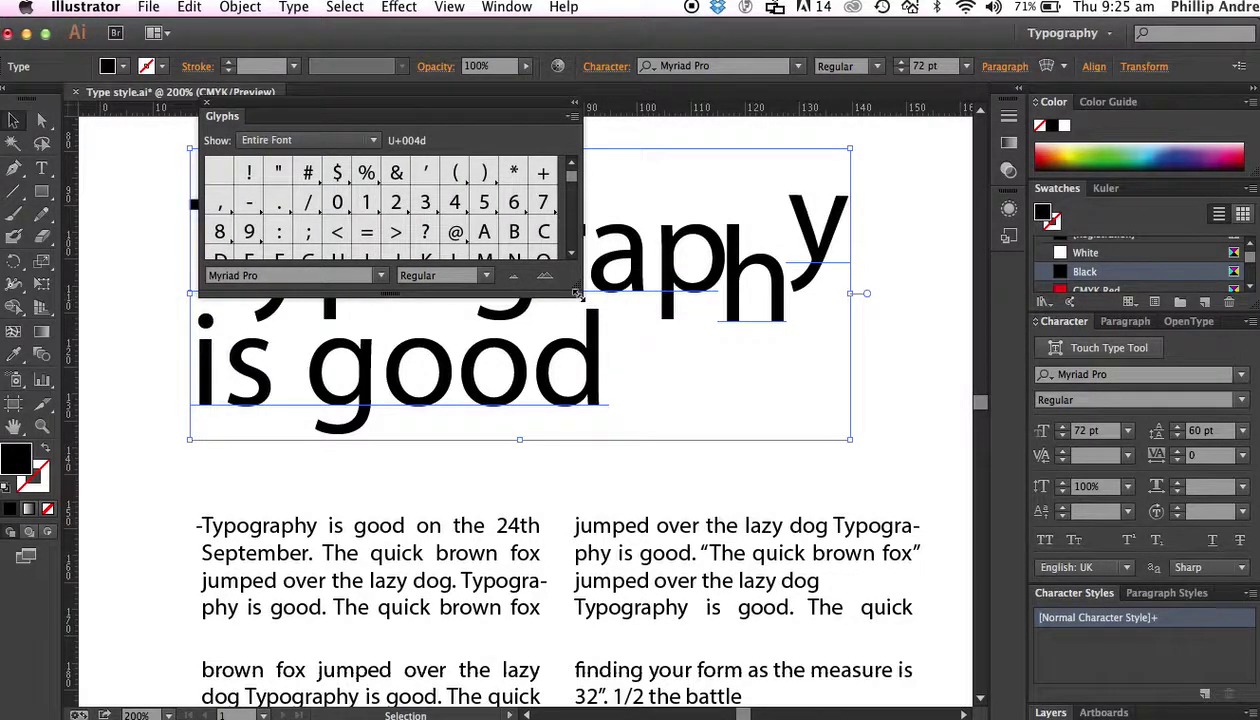
left_click_drag(577, 293, 537, 300)
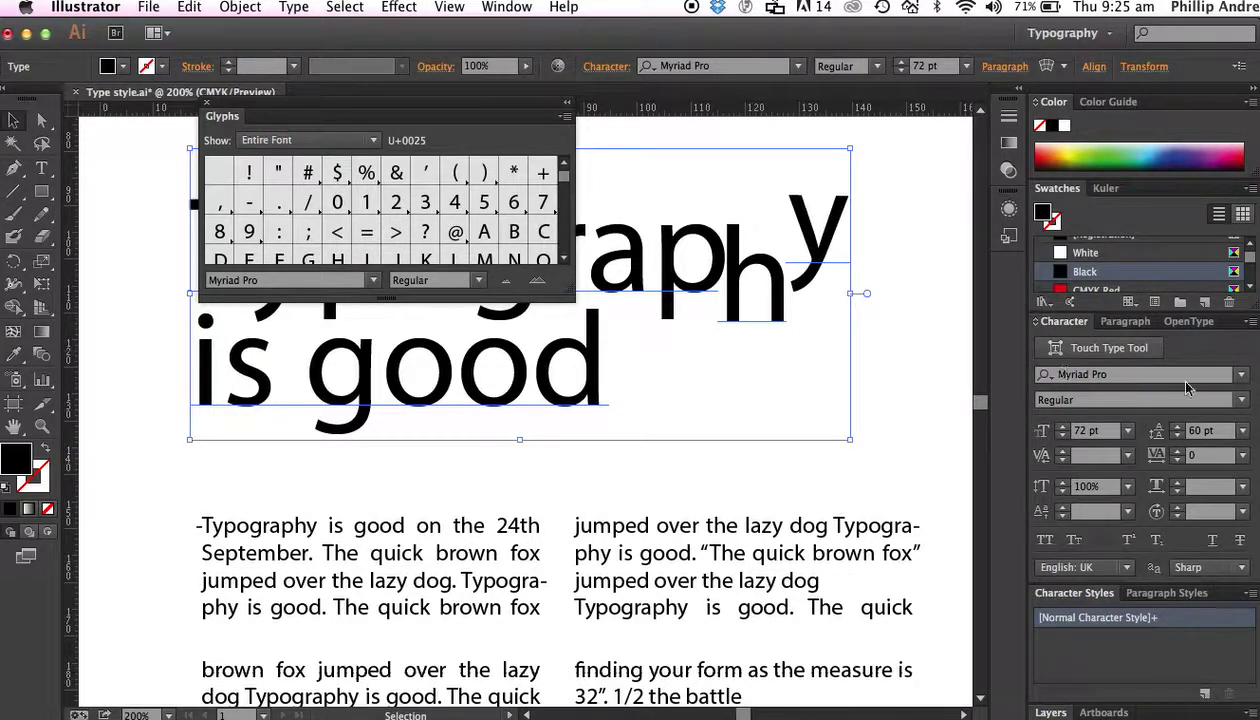
Step: Open the Character panel's font list, showing installed fonts from Mistral to Noteworthy
left_click(1240, 377)
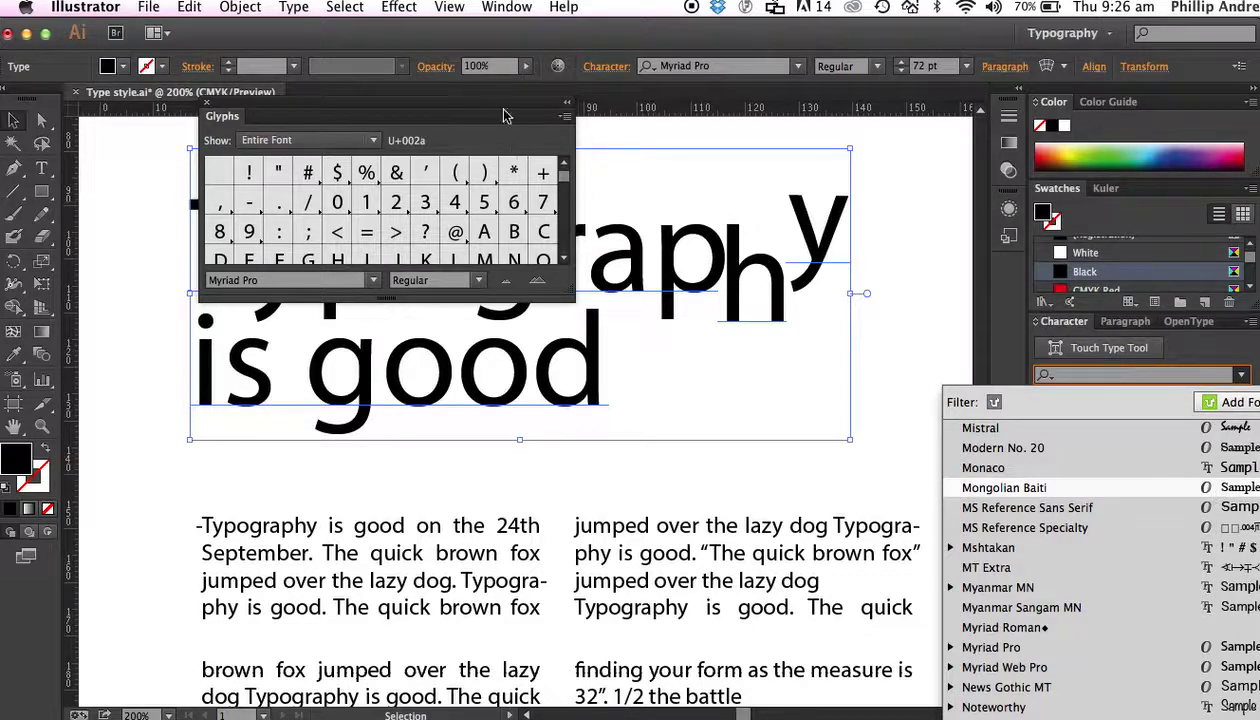
Step: Close the font list with Myriad Pro kept, and enlarge the Glyphs panel to show more characters
left_click(438, 116)
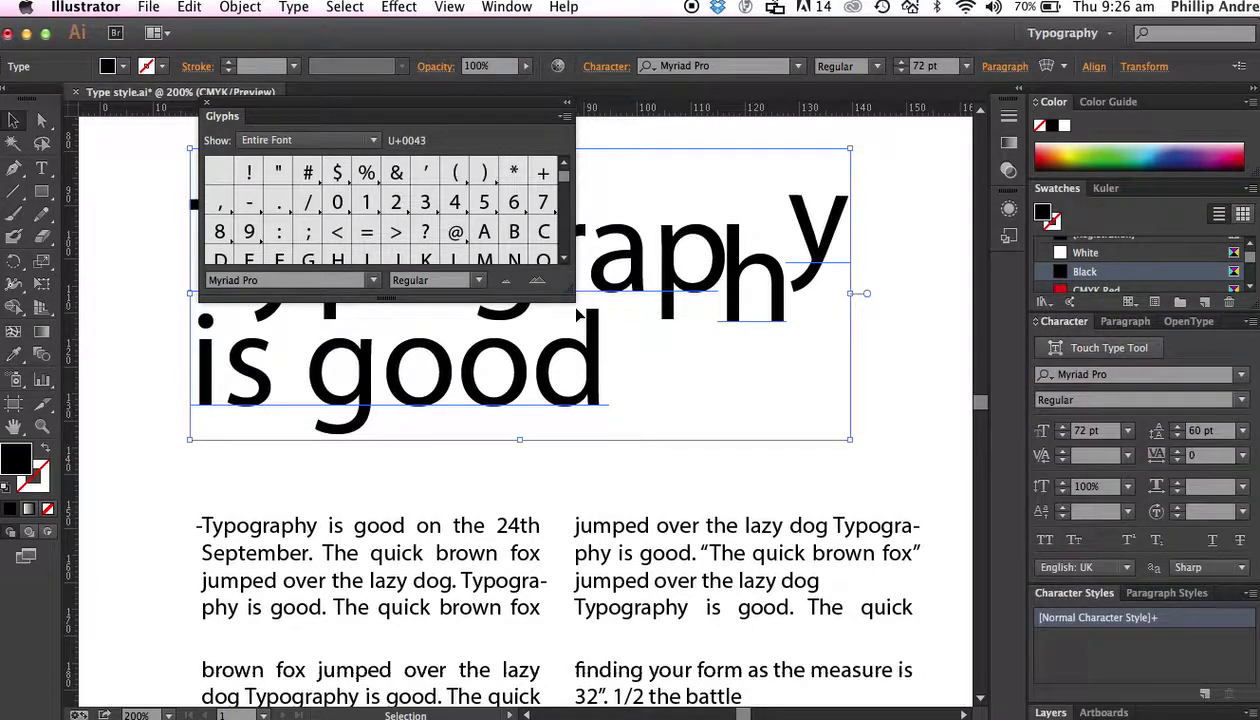
left_click_drag(565, 297, 995, 700)
left_click_drag(990, 425, 957, 672)
scroll(945, 560, "up", 10)
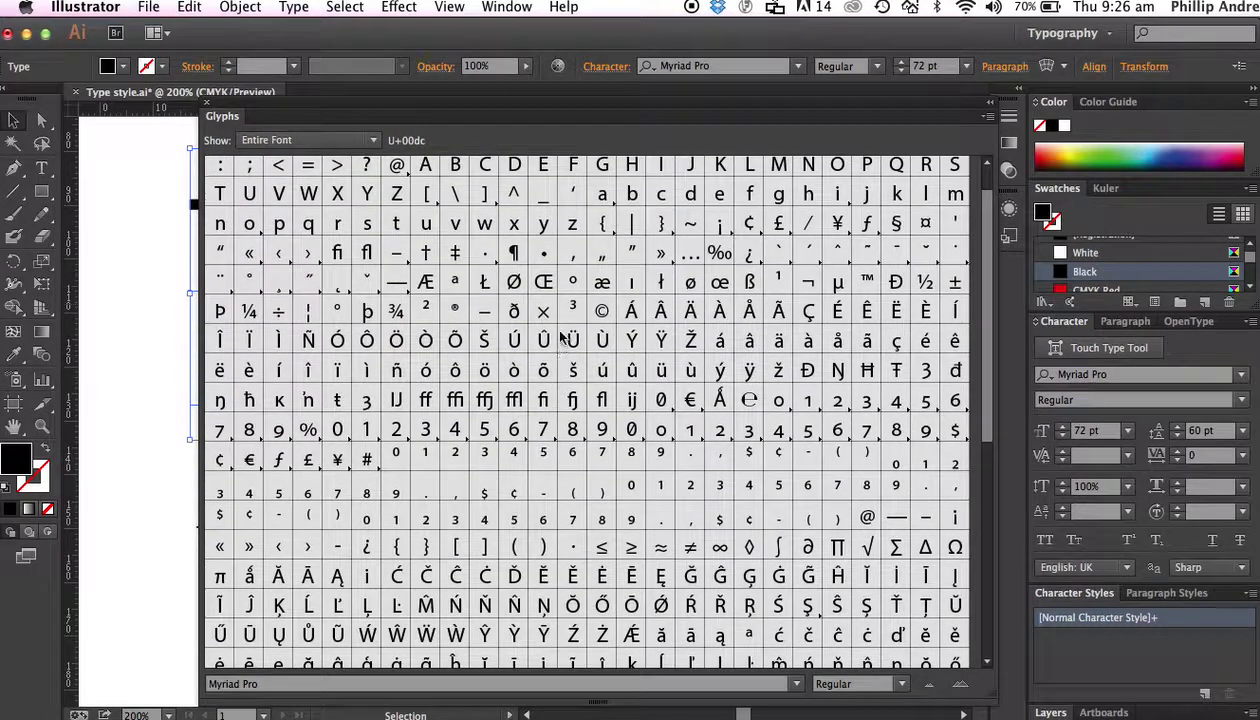
Step: Inspect the alternates for the {, }, £ and 6 glyphs
left_click(614, 226)
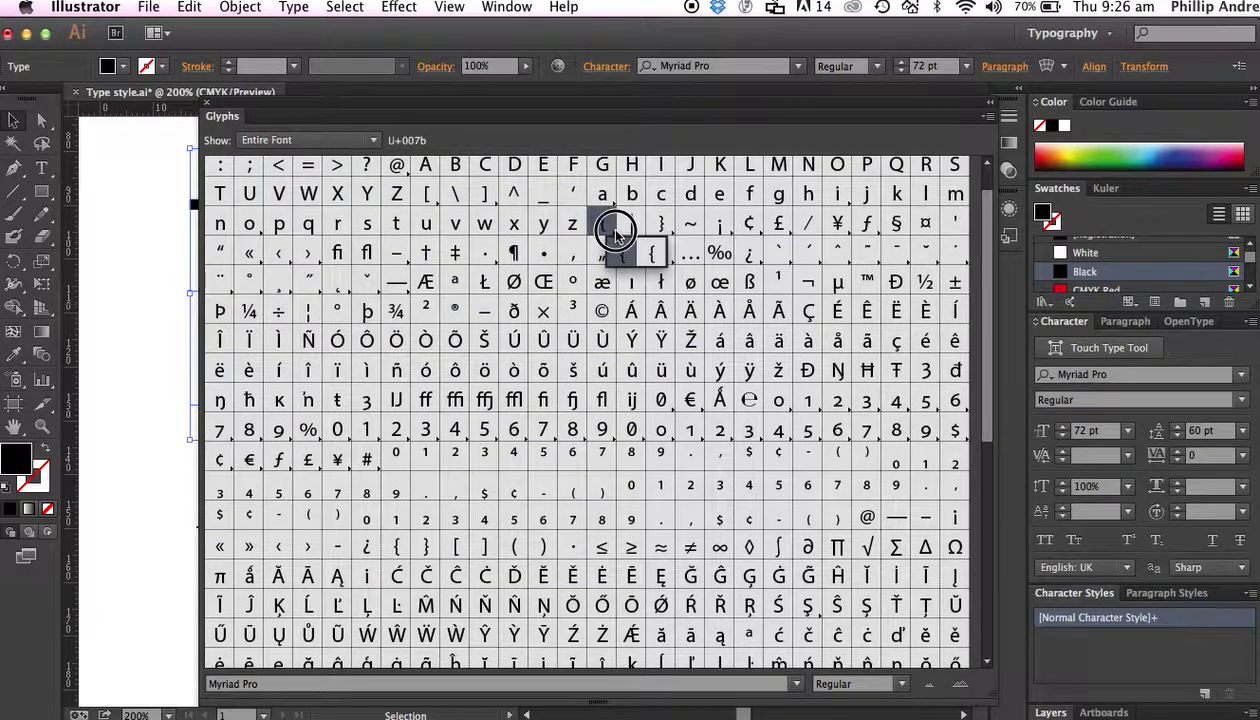
left_click(668, 230)
left_click(784, 230)
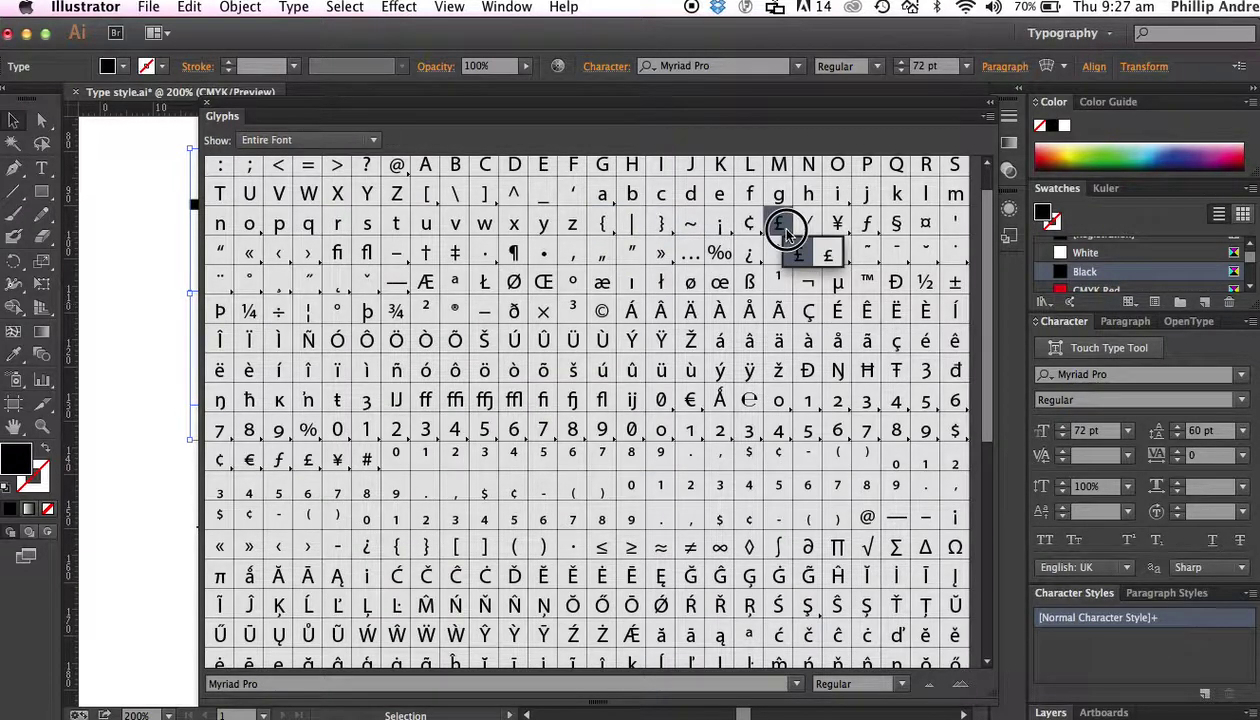
left_click(843, 433)
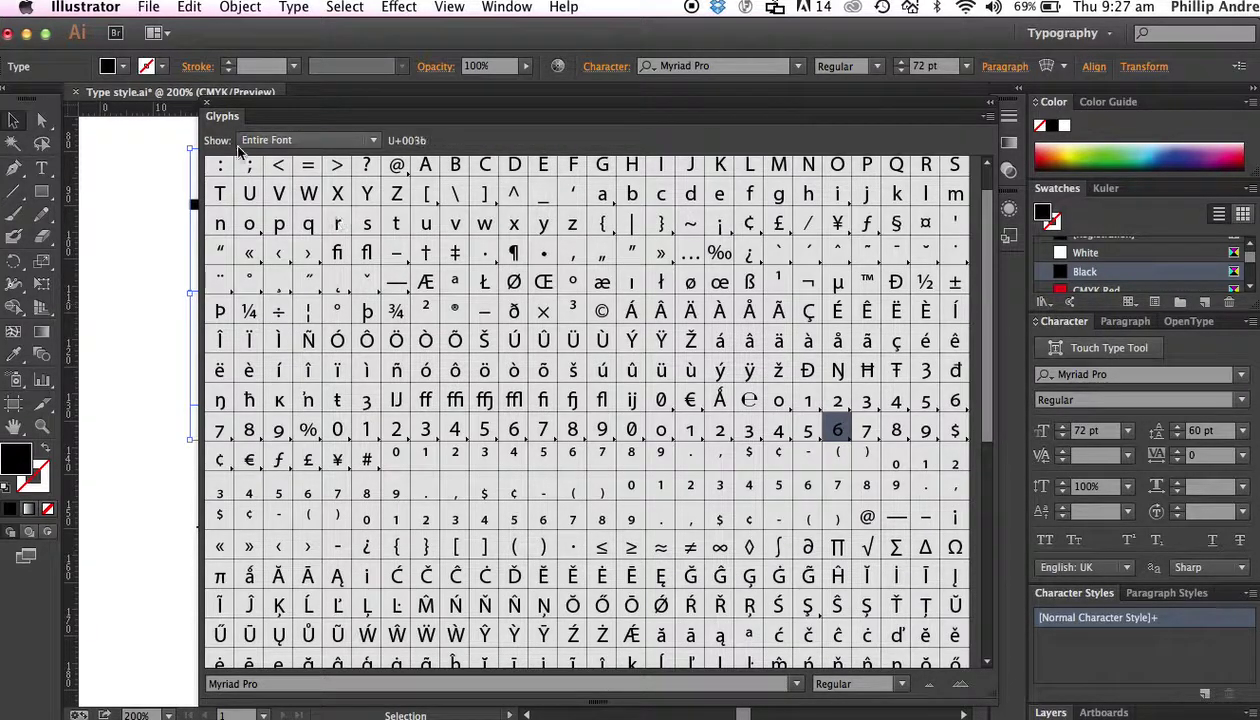
left_click(369, 141)
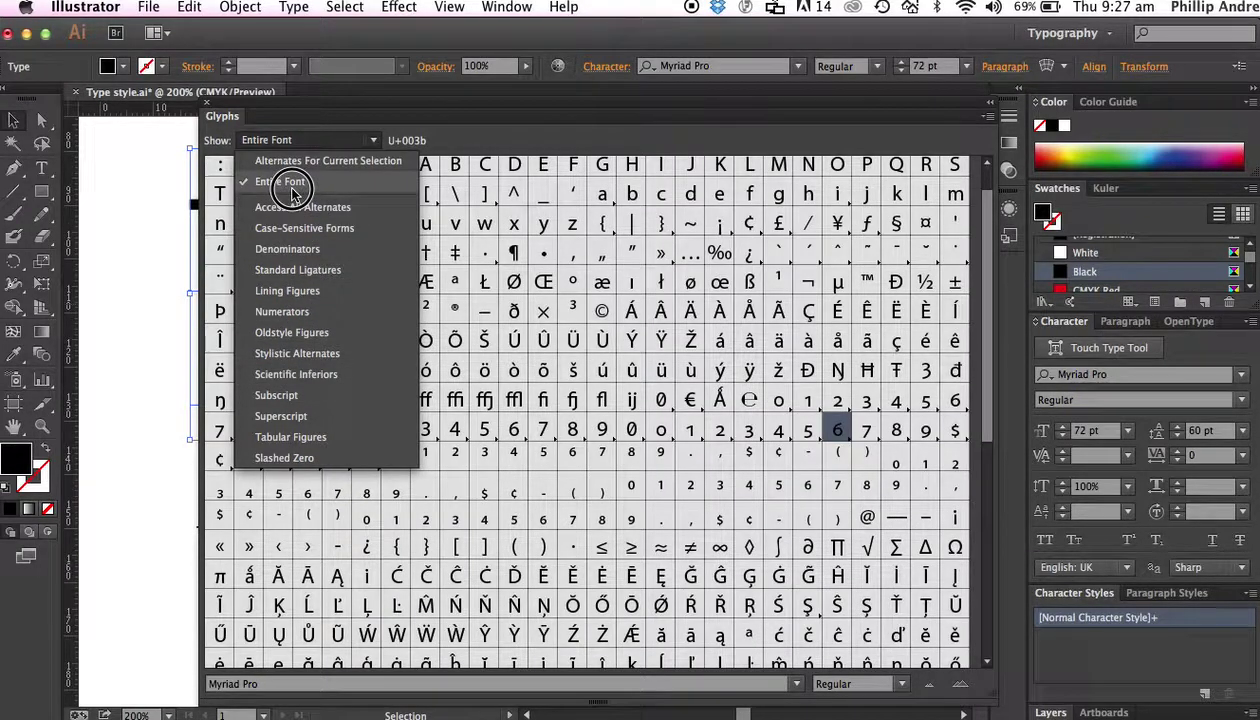
left_click(308, 291)
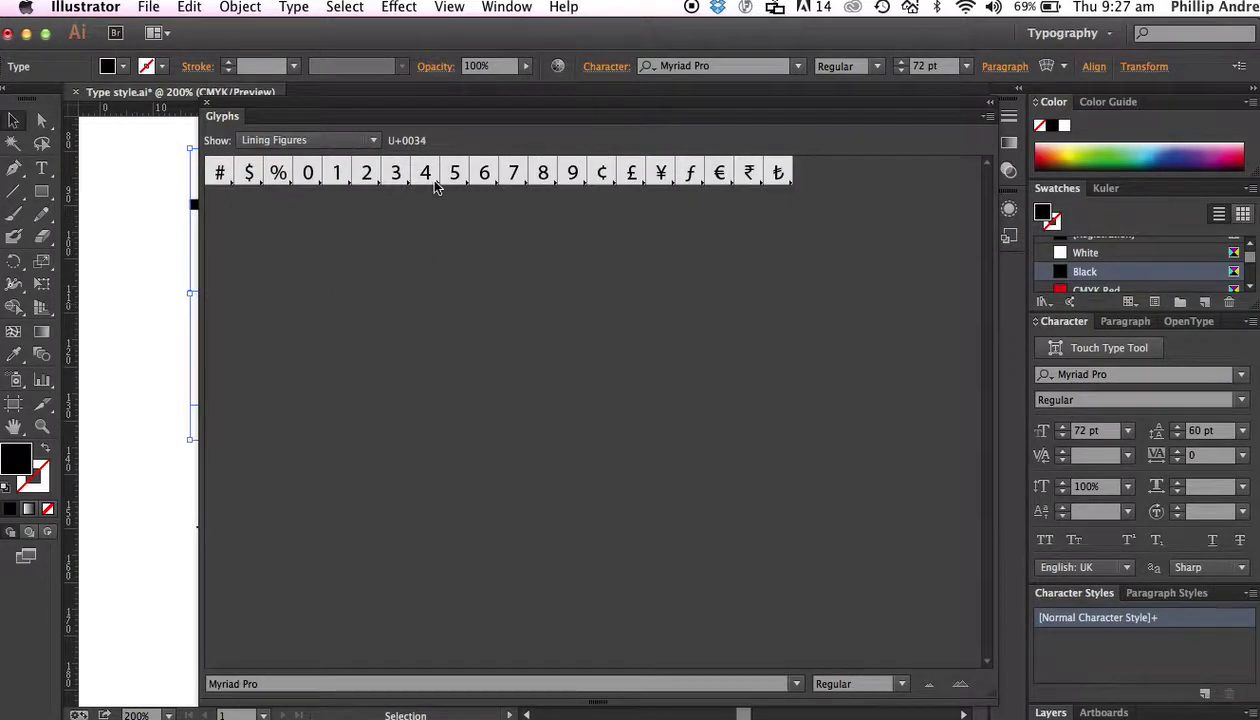
left_click(368, 143)
left_click(322, 310)
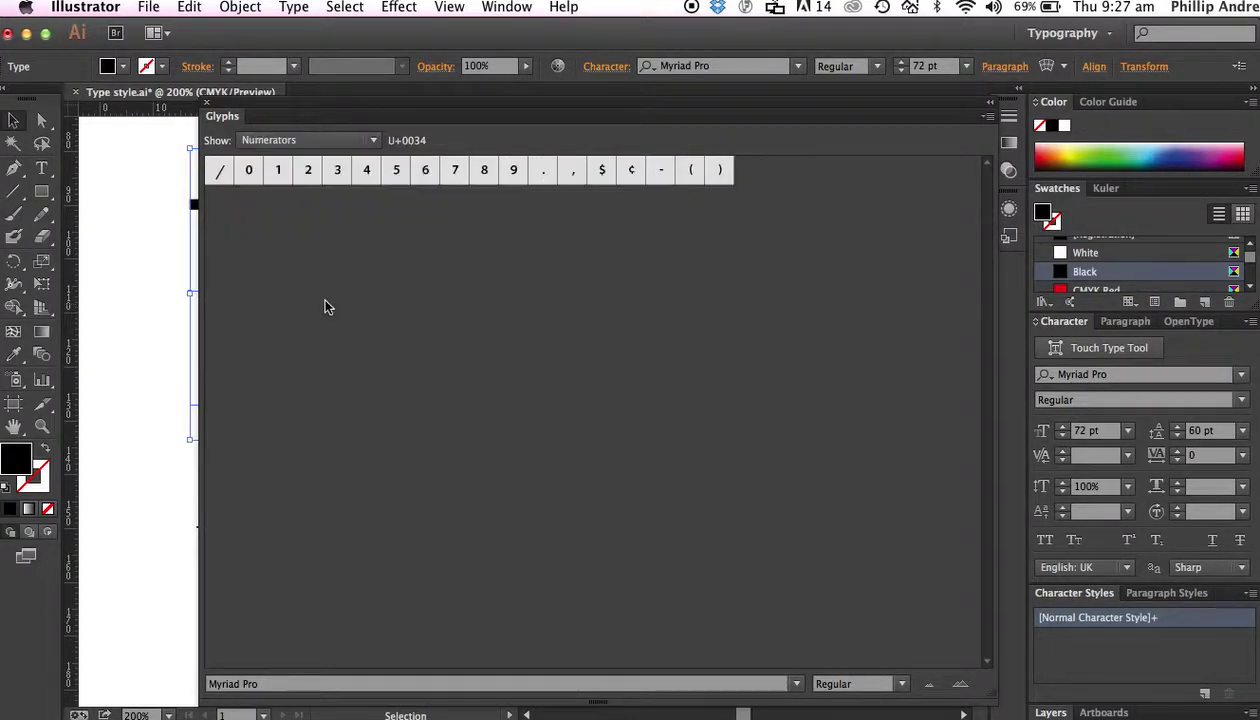
left_click(368, 140)
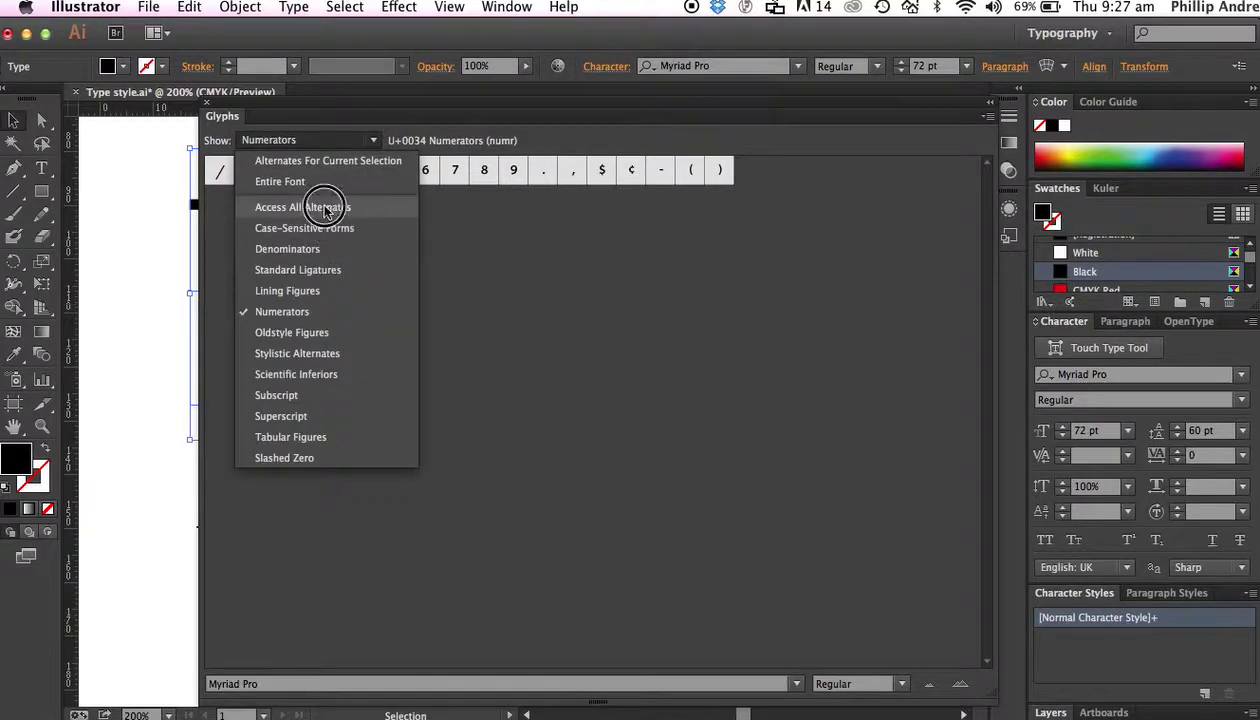
key("Escape")
left_click(305, 140)
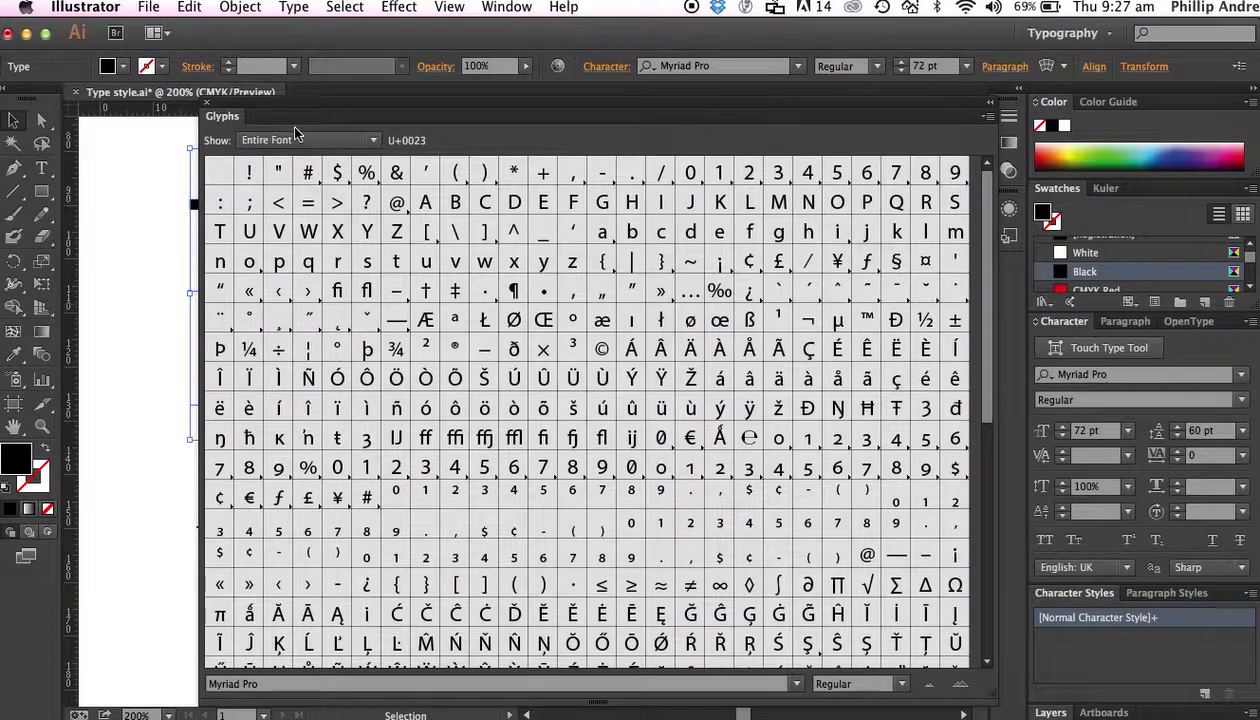
Step: Swap the headline's opening T for the caron-accented Ť glyph from Myriad Pro
left_click_drag(250, 117, 538, 150)
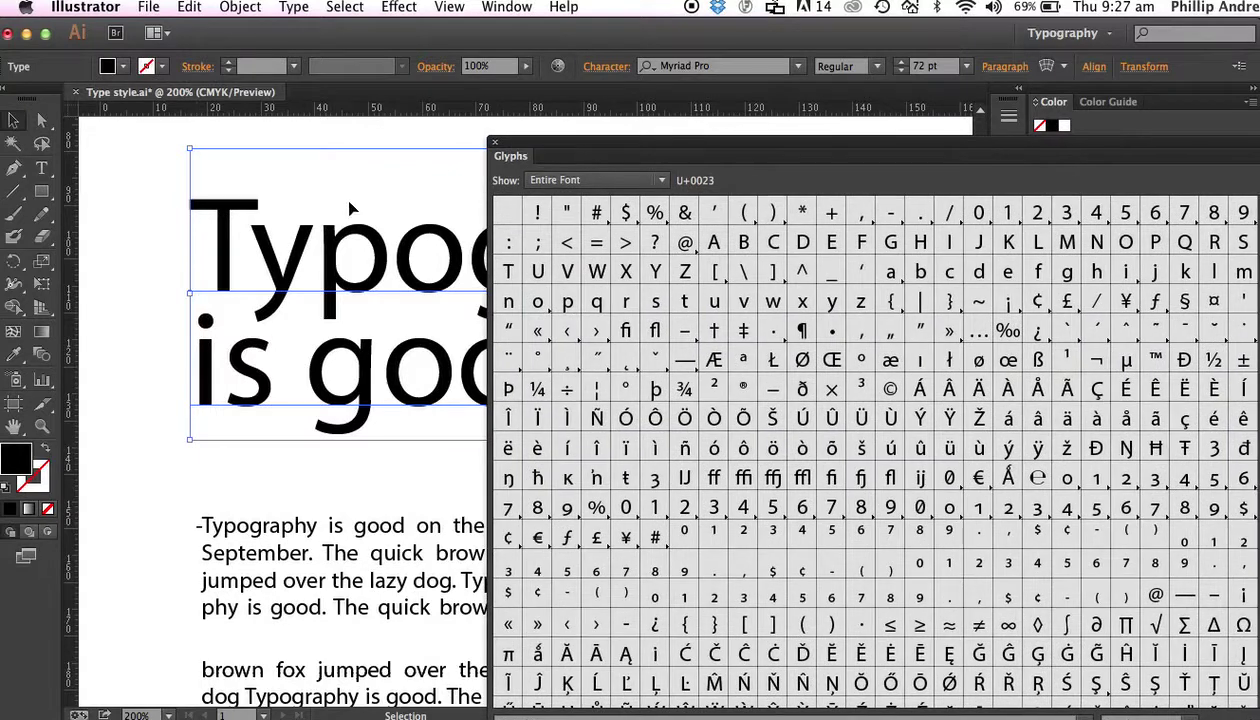
double_click(226, 263)
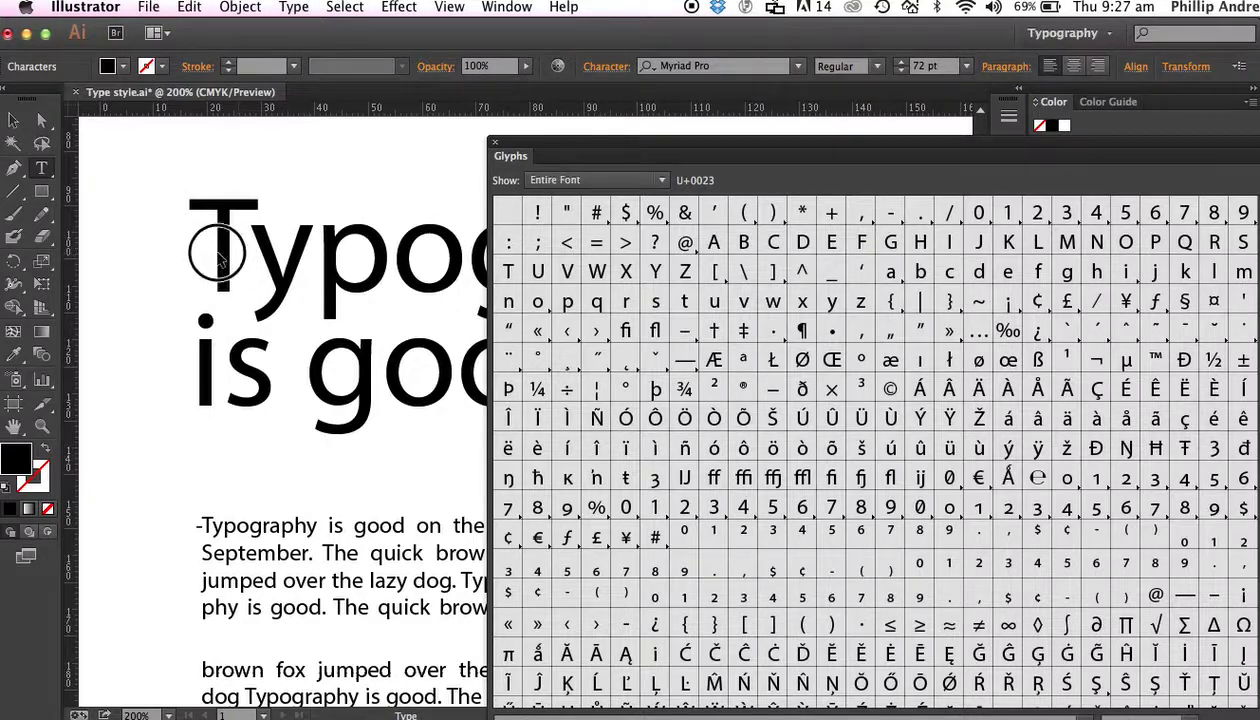
left_click_drag(219, 248, 192, 252)
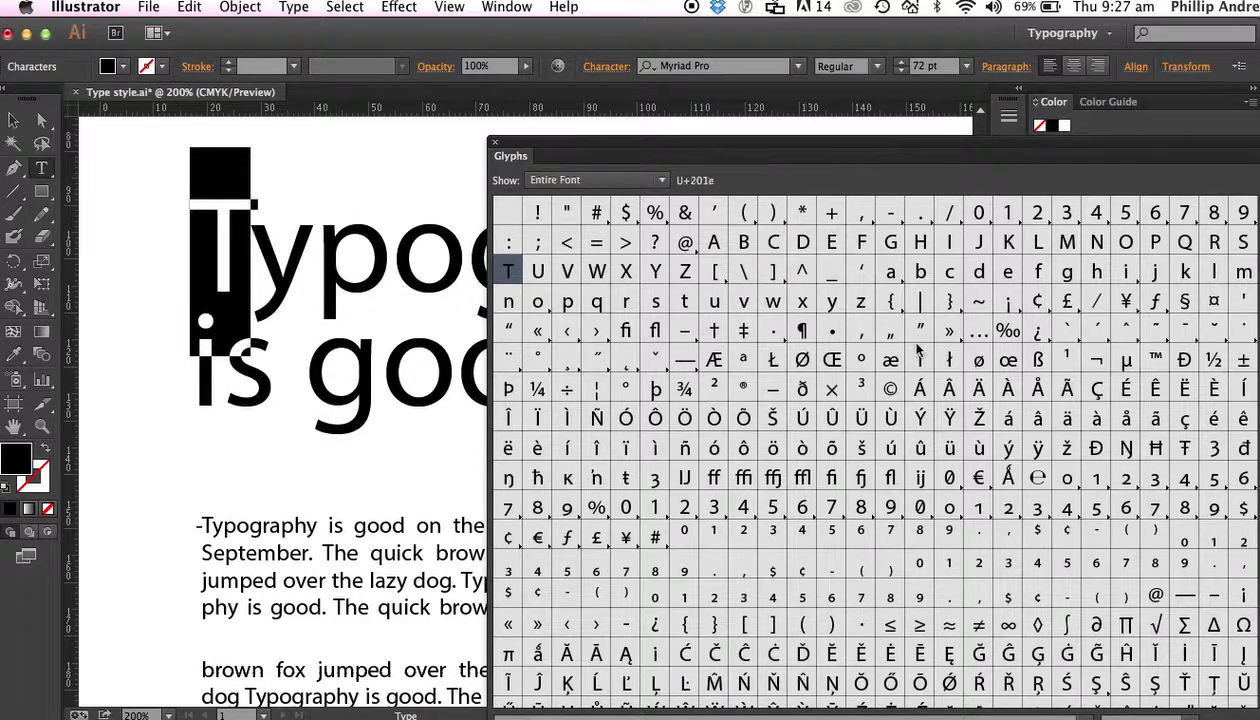
double_click(1185, 684)
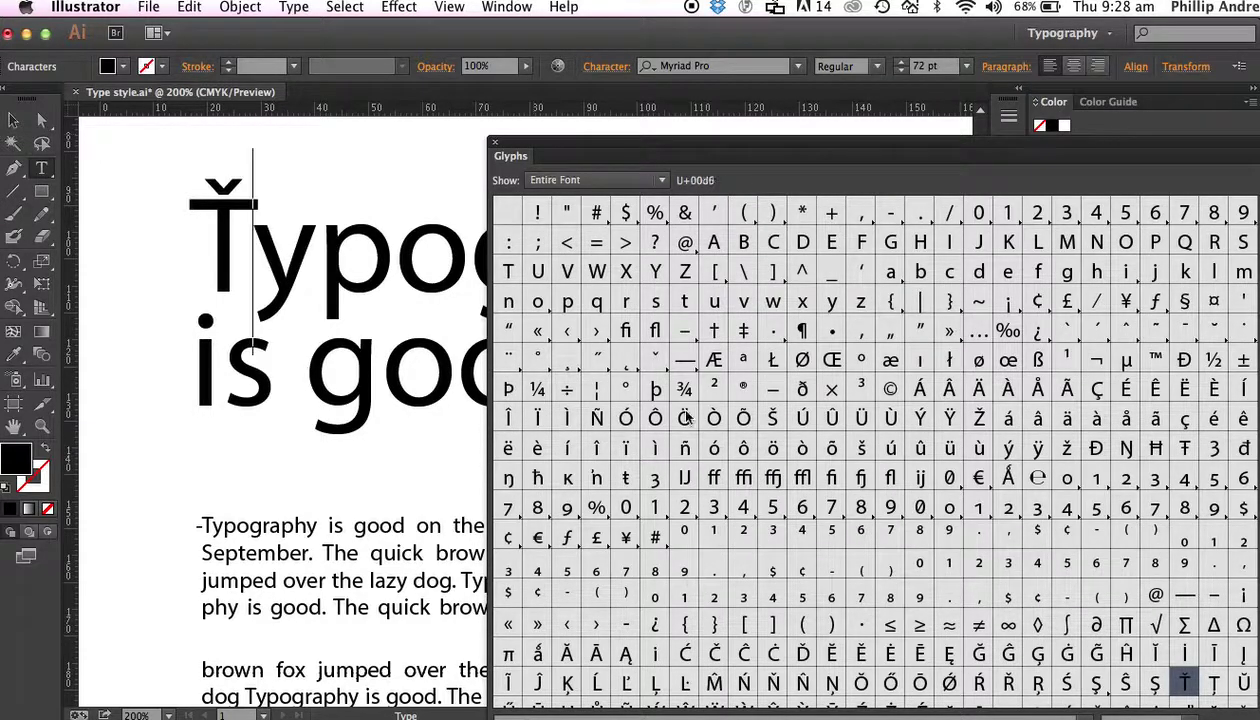
Step: Close the Glyphs panel and select the 1/2 in '32". 1/2 the battle'
left_click(496, 144)
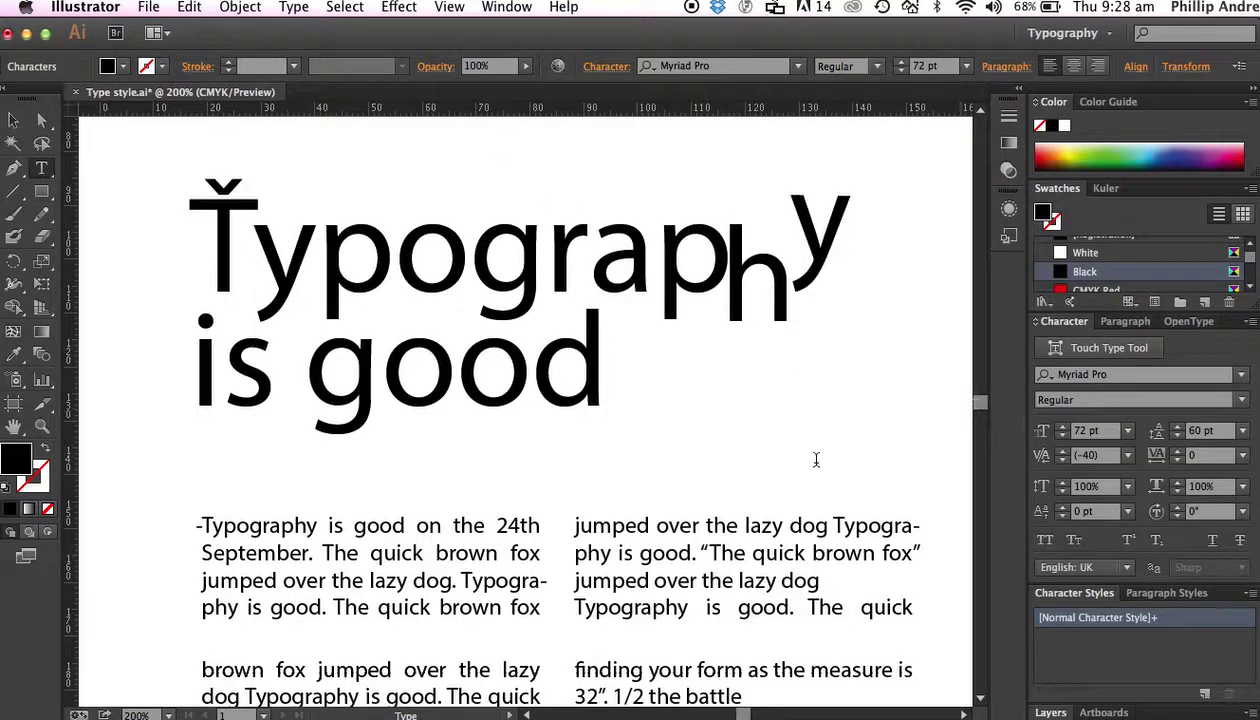
scroll(976, 412, "down", 5)
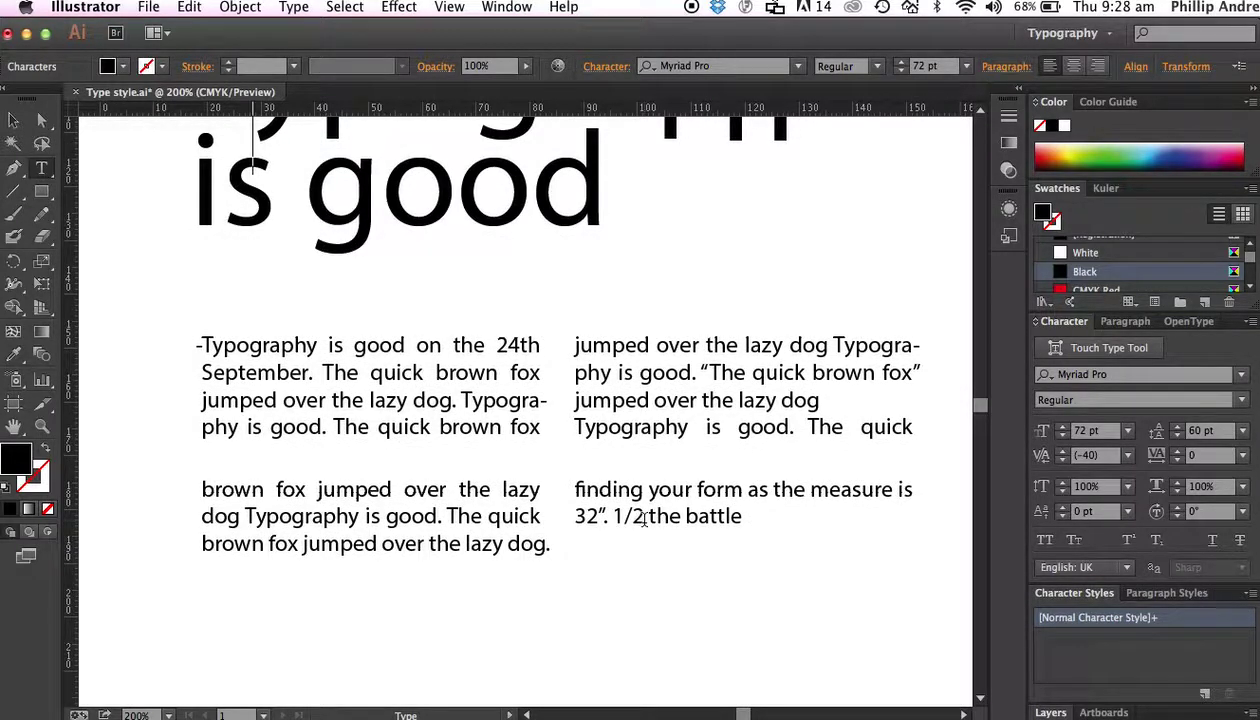
left_click_drag(642, 517, 612, 518)
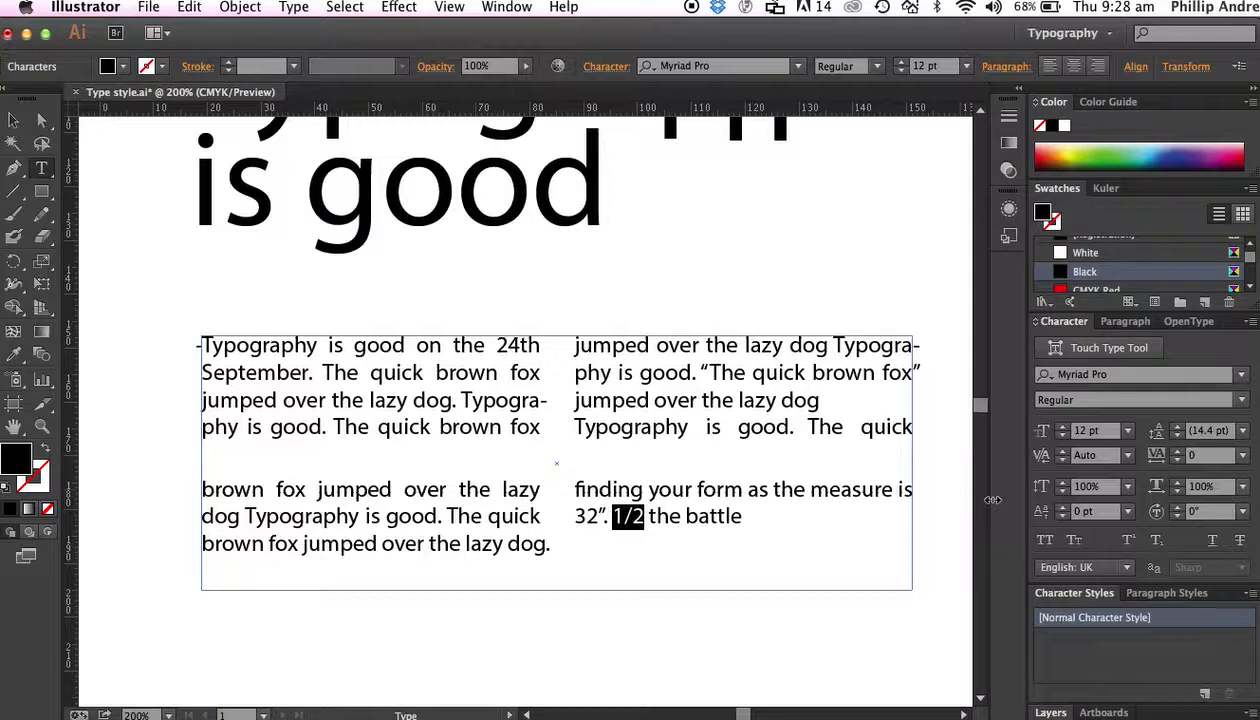
Step: Apply OpenType Fractions to make the 1/2 a true ½, then select the fi in 'finding'
left_click(1190, 322)
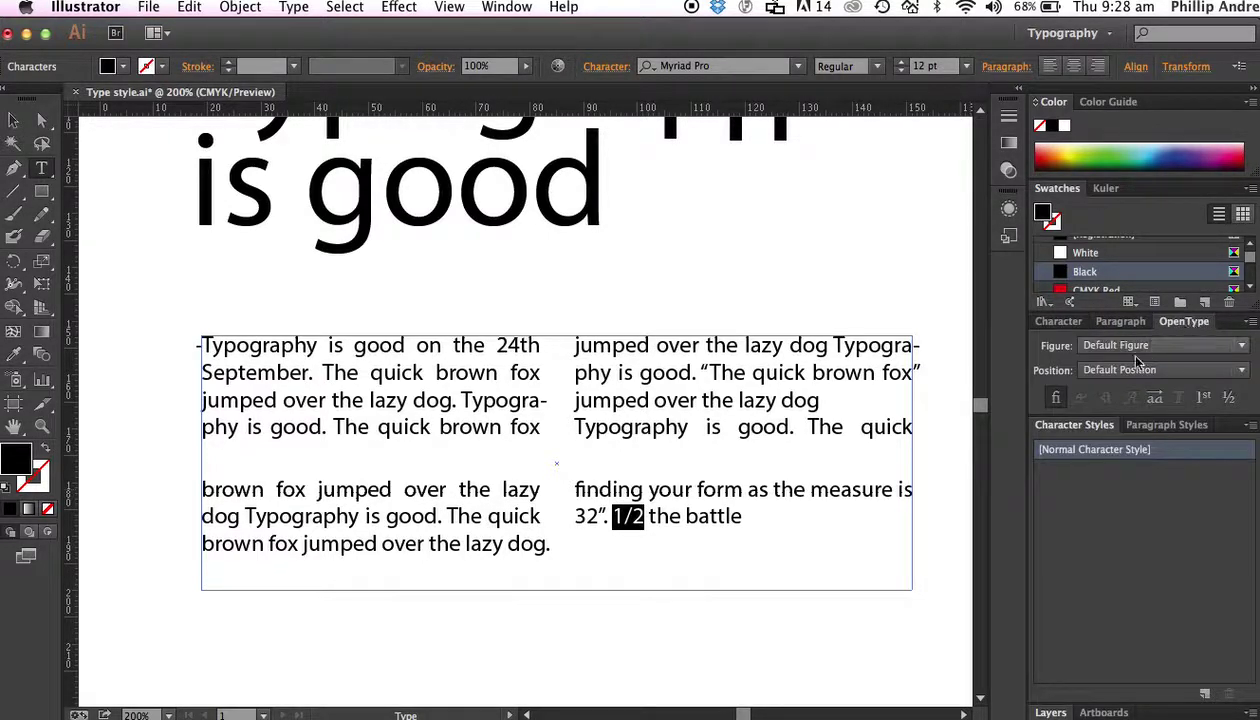
left_click(1230, 401)
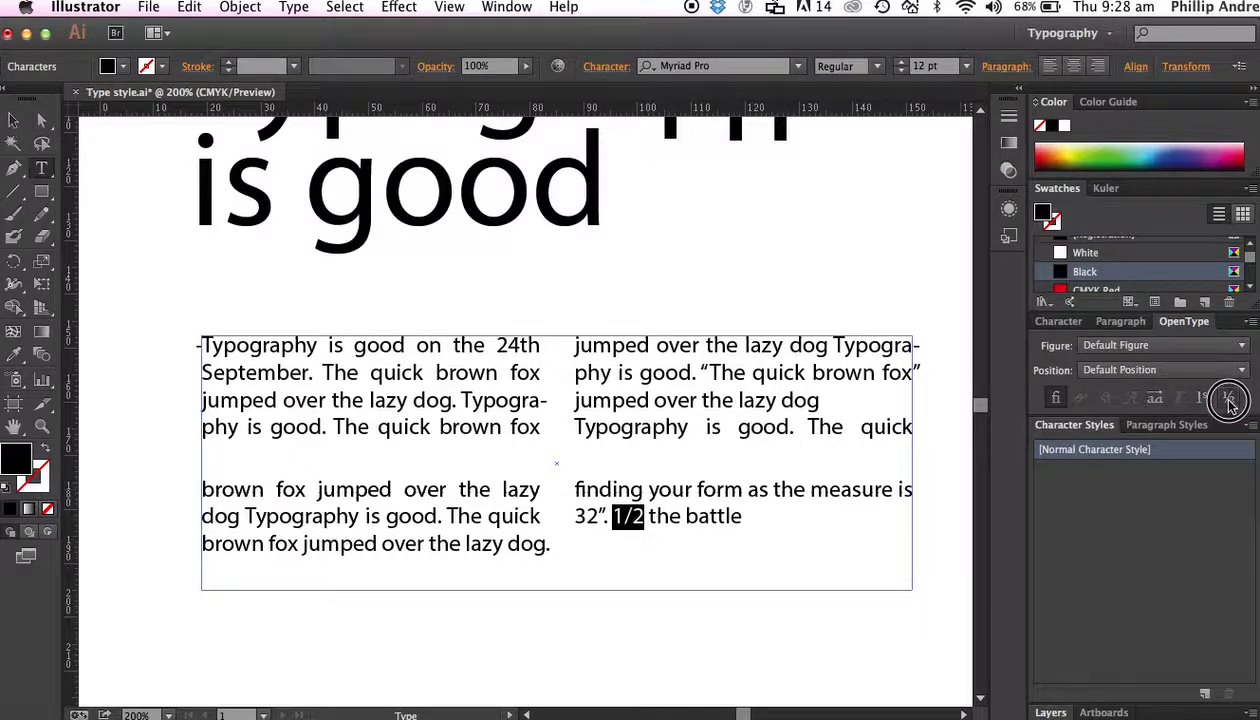
left_click(628, 524)
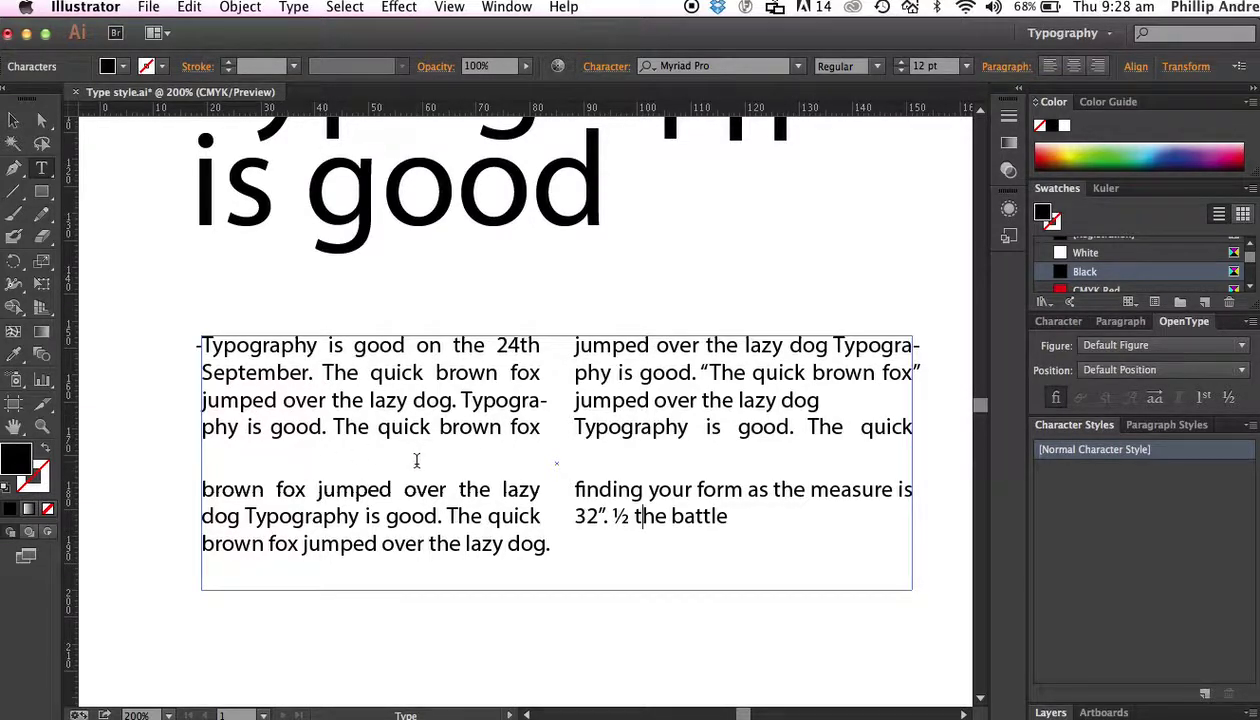
left_click_drag(583, 490, 576, 491)
left_click(583, 490)
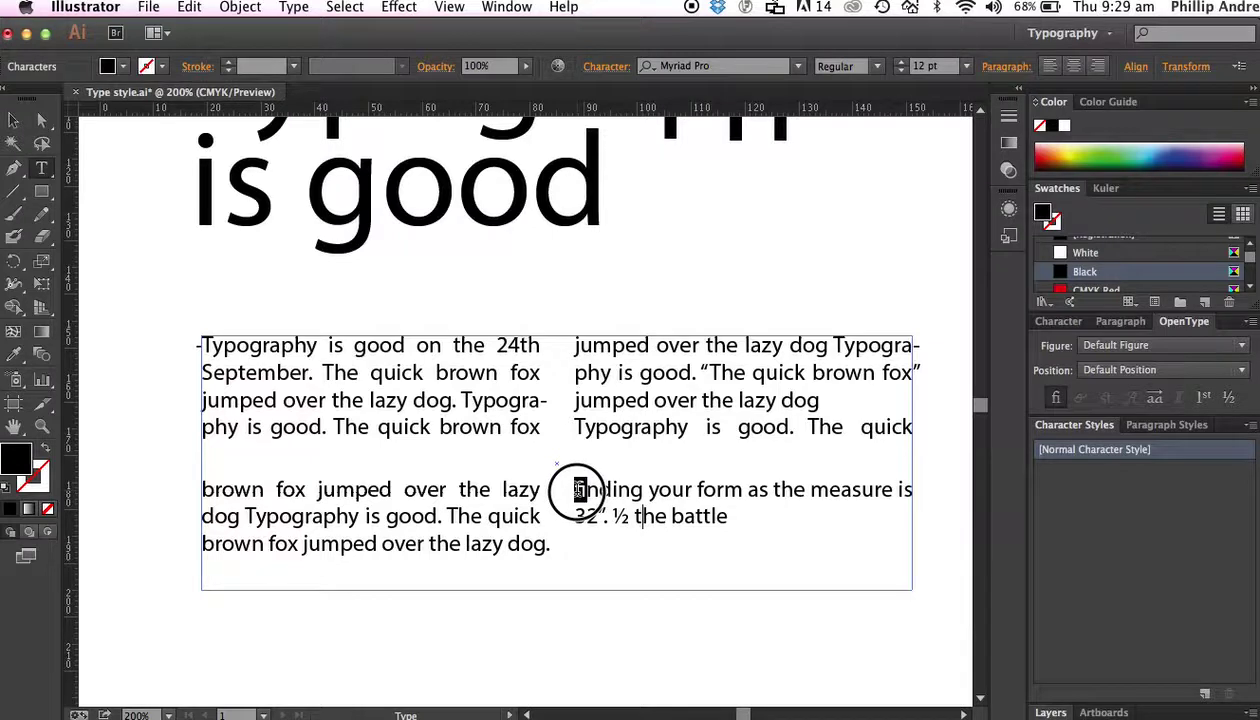
Step: Turn Standard Ligatures back on for the fi in 'finding' and enable Stylistic Alternates
left_click(1053, 400)
left_click(661, 530)
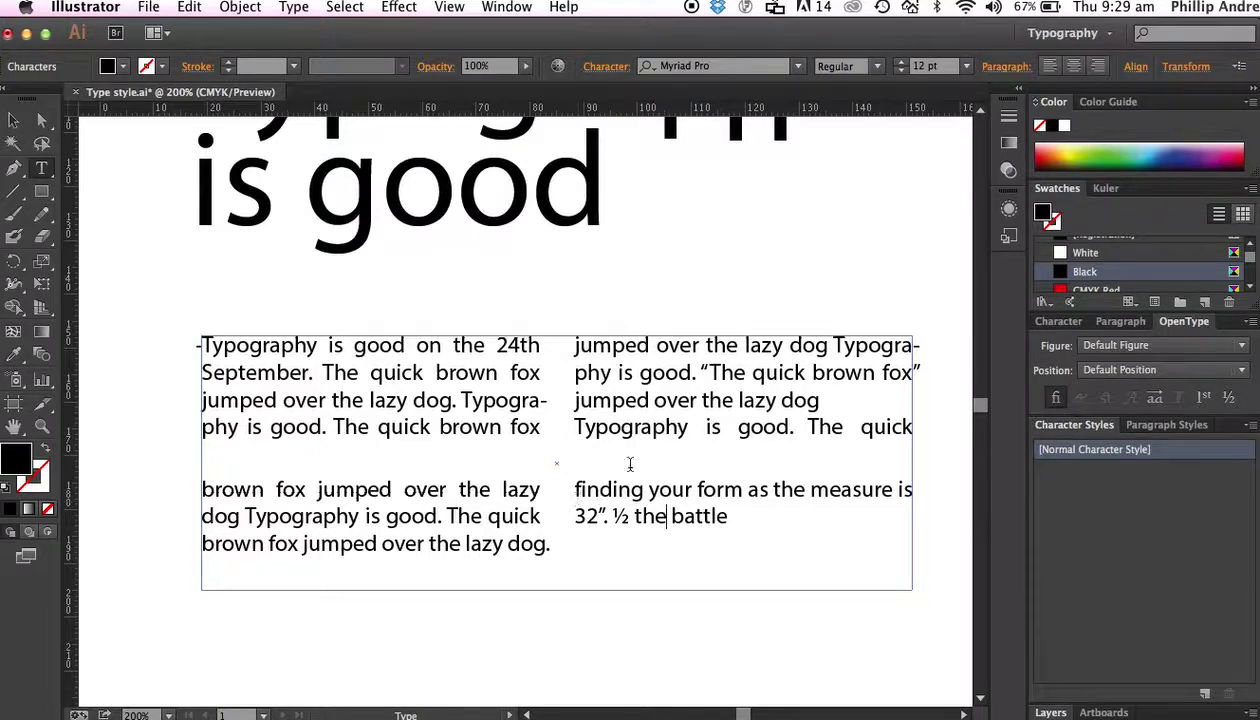
left_click(576, 490)
left_click(576, 490)
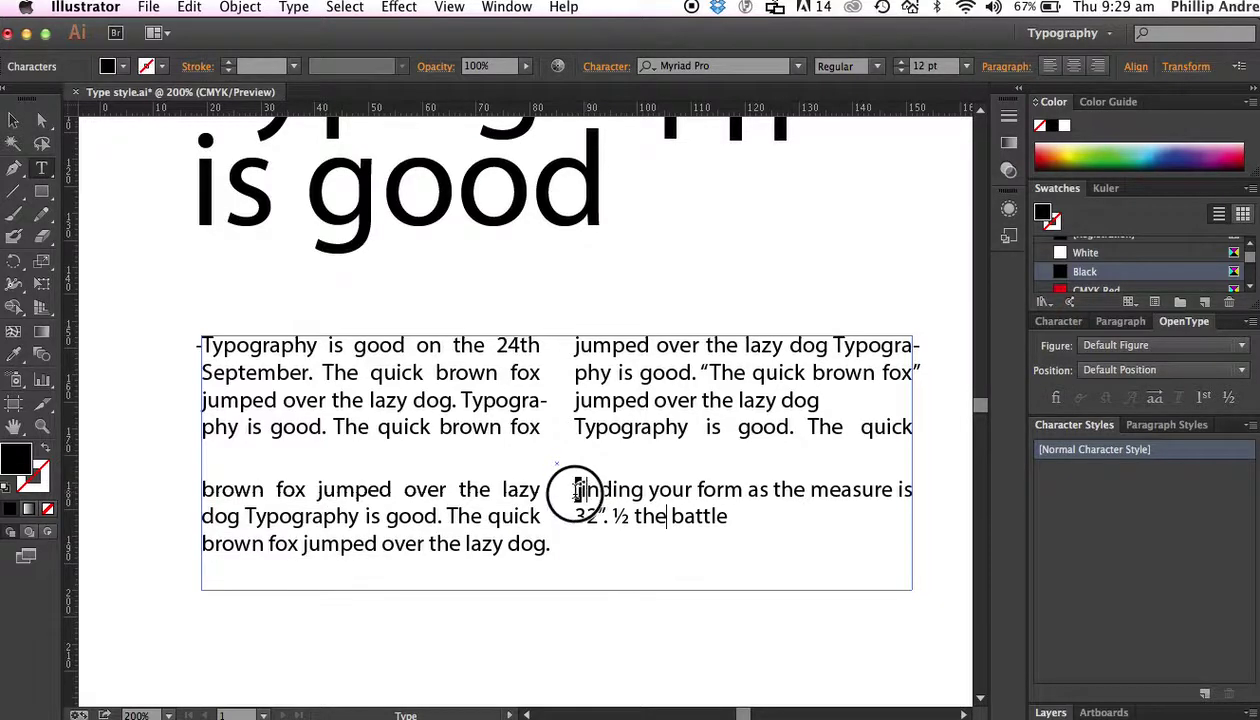
left_click_drag(574, 490, 584, 490)
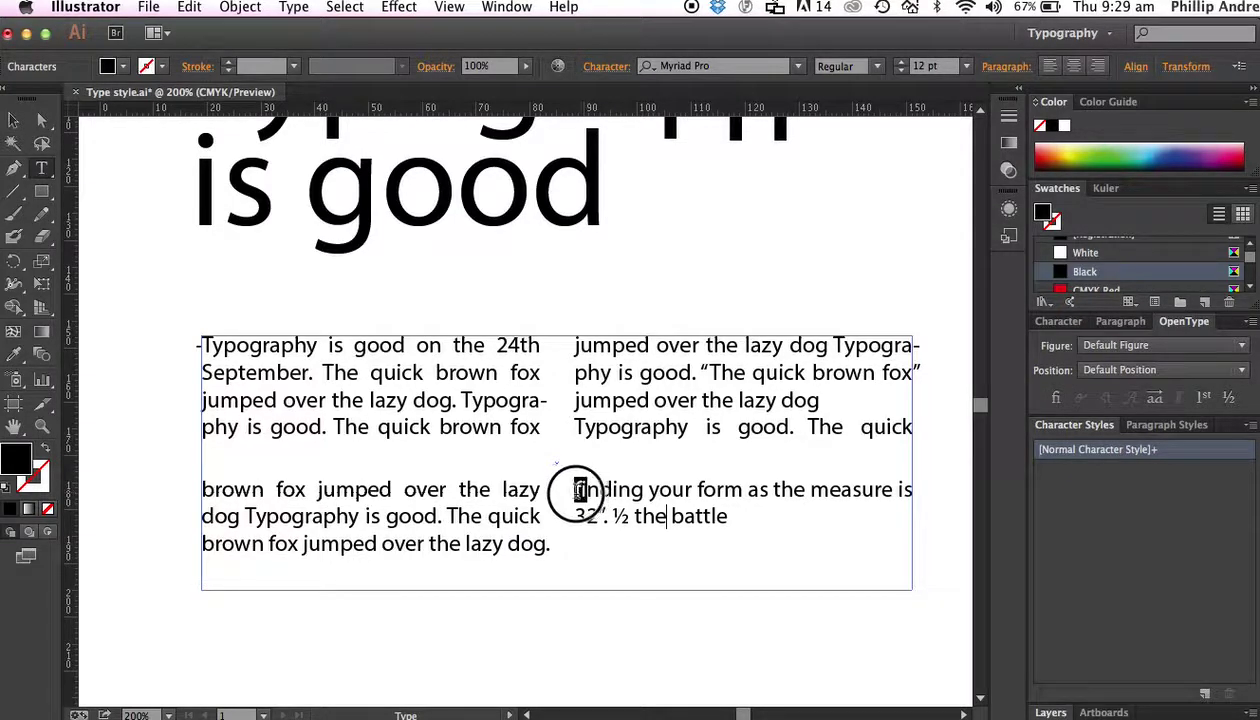
left_click(1052, 402)
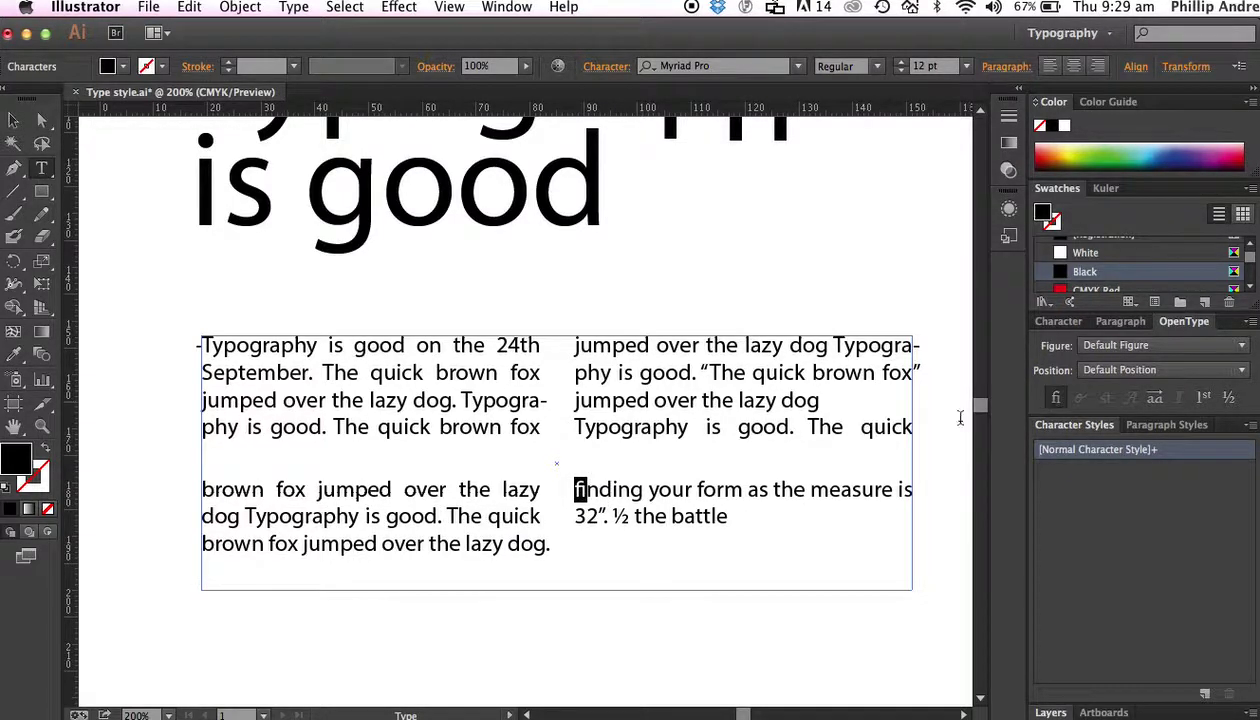
left_click(690, 518)
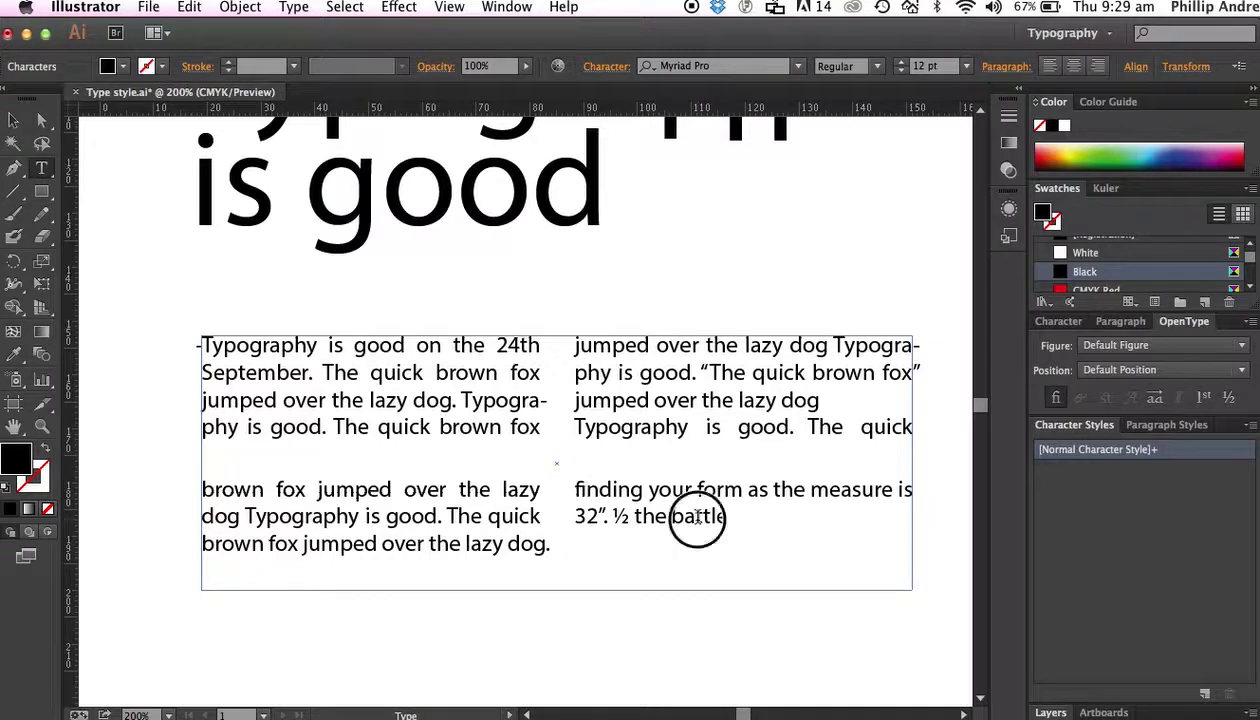
left_click(1155, 399)
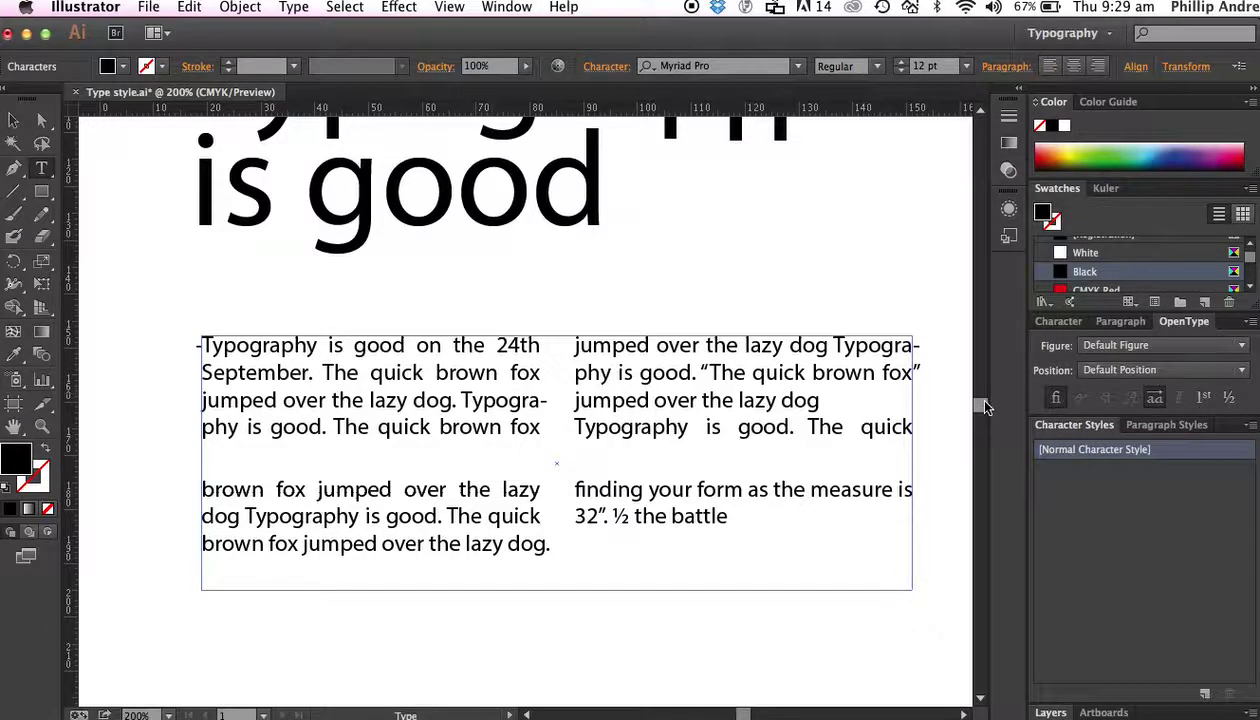
left_click_drag(983, 408, 979, 400)
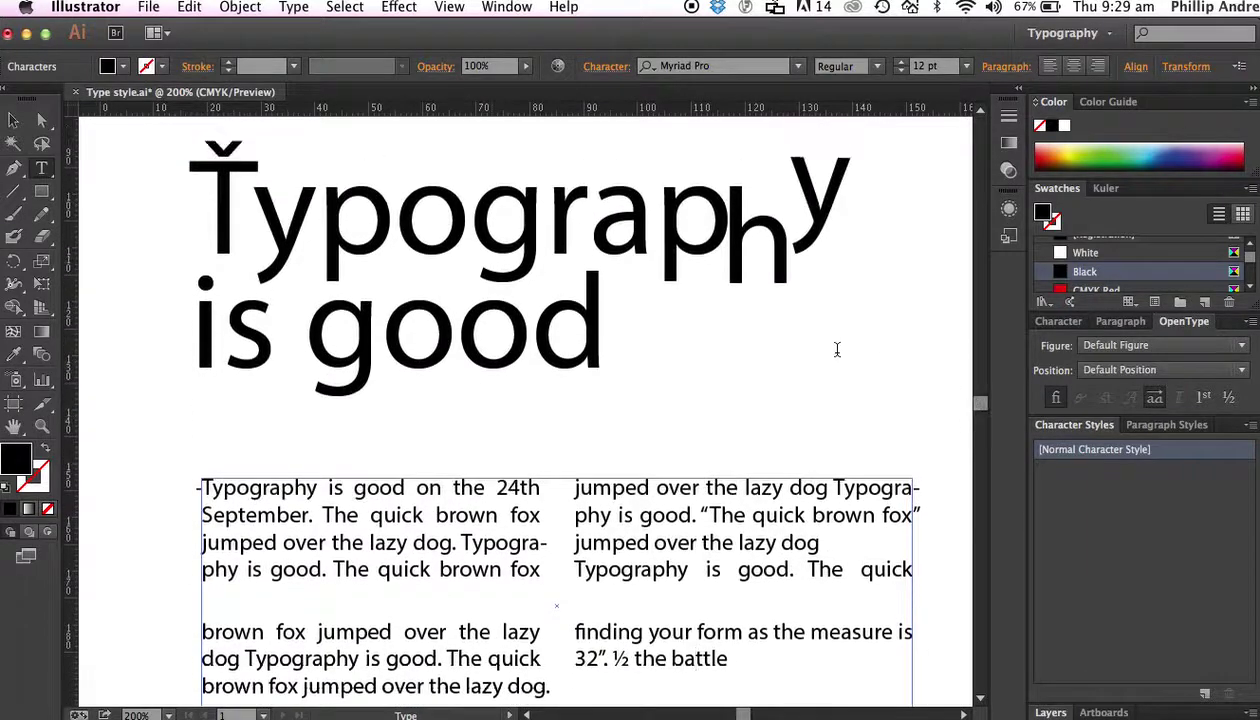